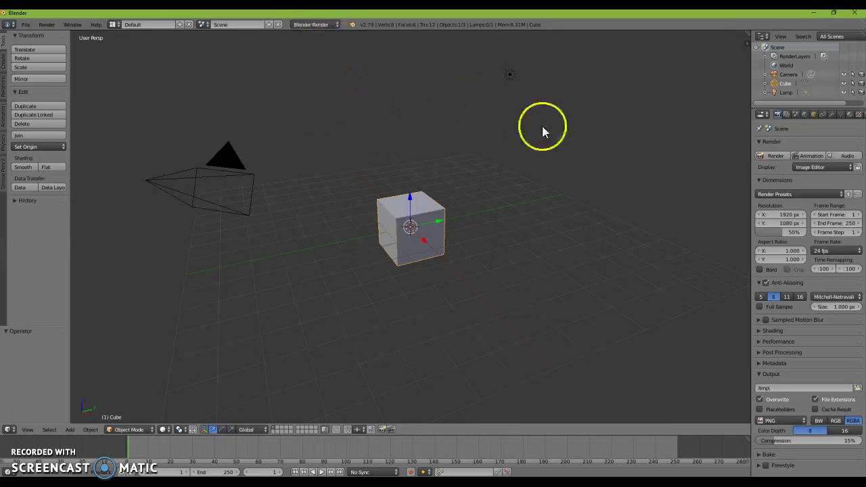
Step: Switch the scene's render engine to Cycles Render
left_click(311, 25)
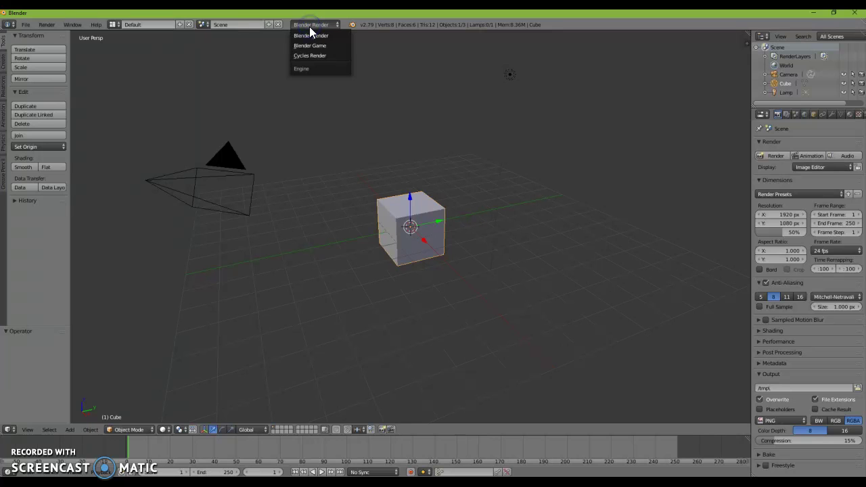
left_click(320, 57)
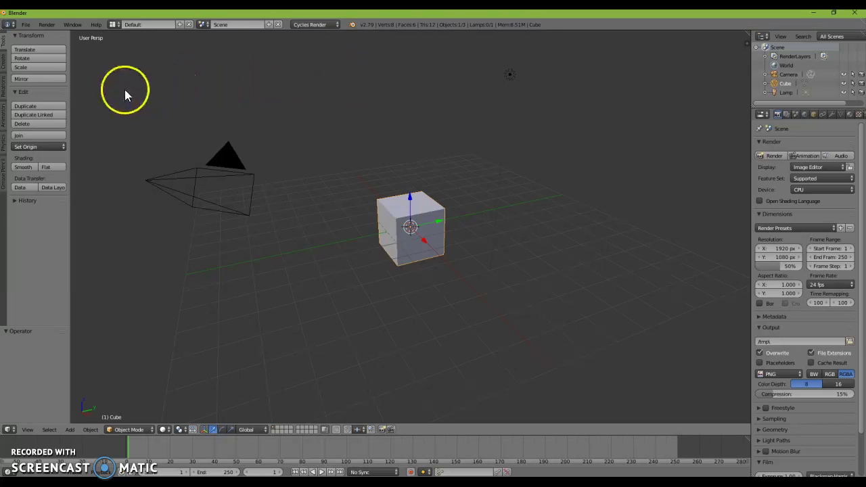
Step: Open the user preferences and set the Select With mouse option to Left in the input settings
left_click(24, 27)
left_click(59, 127)
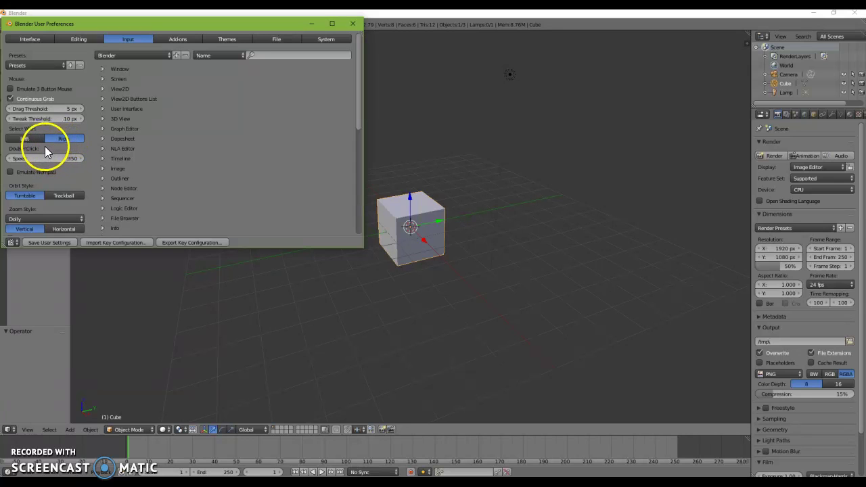
left_click(25, 139)
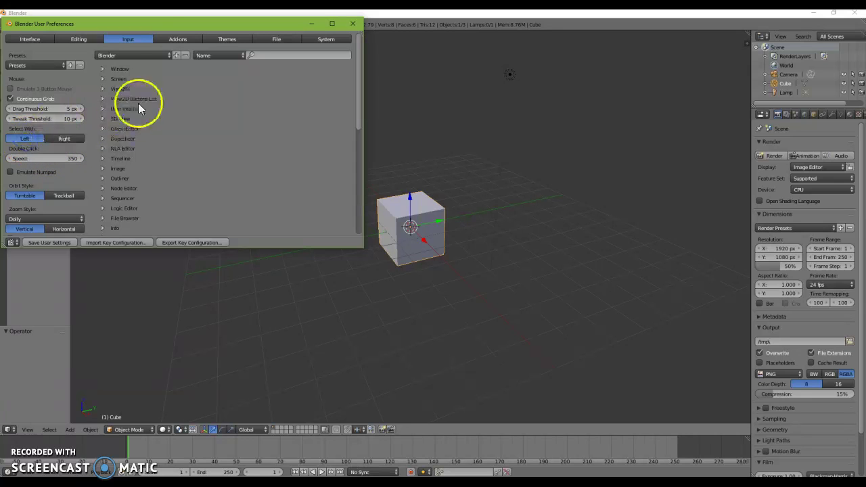
Step: Enable the Add Mesh: Extra Objects add-on, save the user settings and close the preferences
left_click(178, 39)
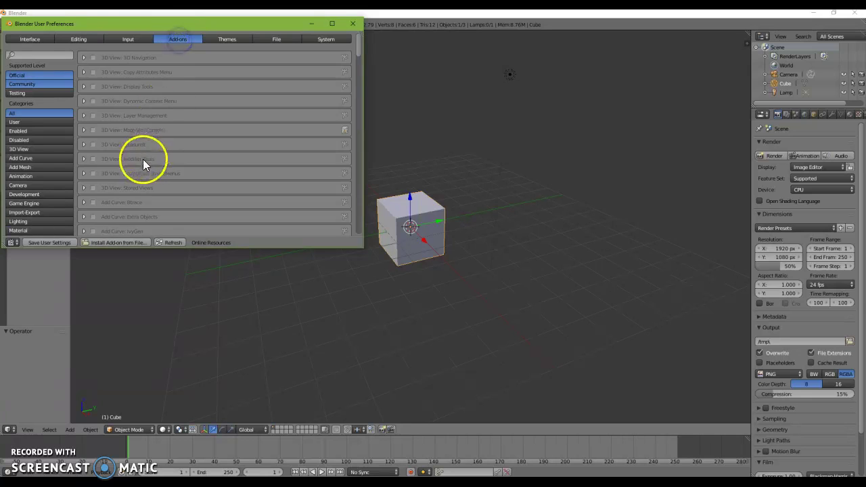
scroll(142, 159, "down", 6)
left_click(93, 152)
left_click(93, 153)
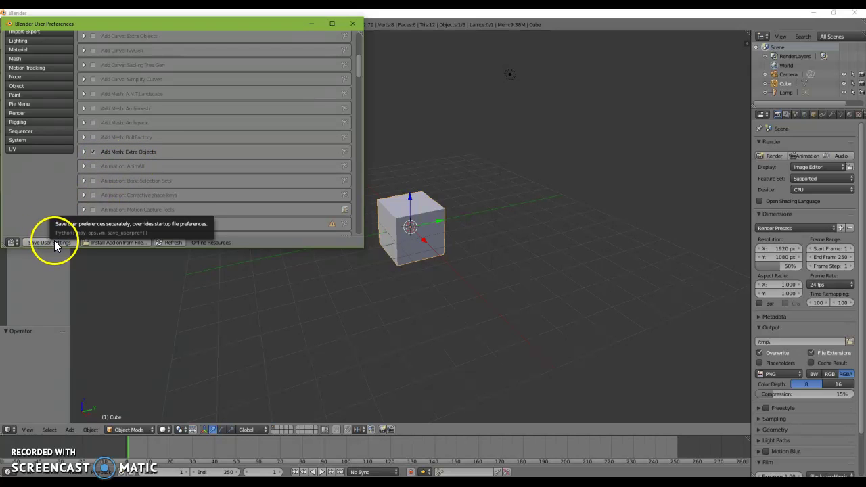
scroll(149, 135, "down", 3)
scroll(147, 135, "down", 10)
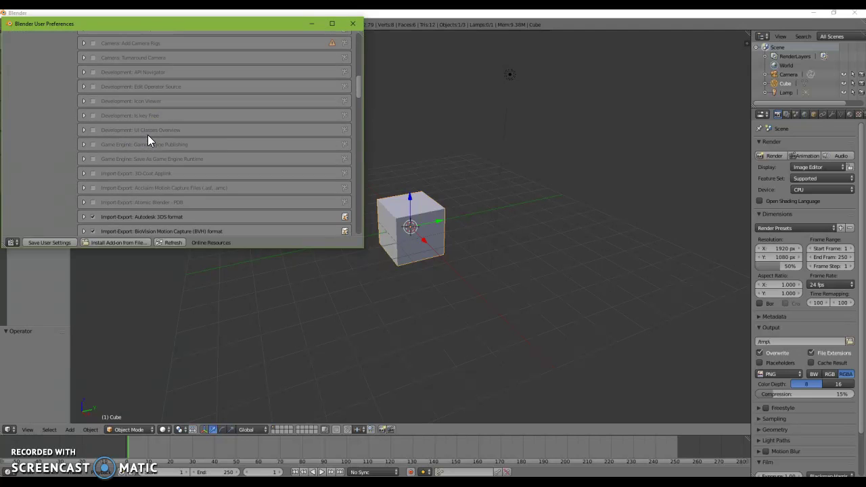
scroll(146, 134, "down", 5)
scroll(146, 134, "up", 10)
scroll(145, 136, "up", 9)
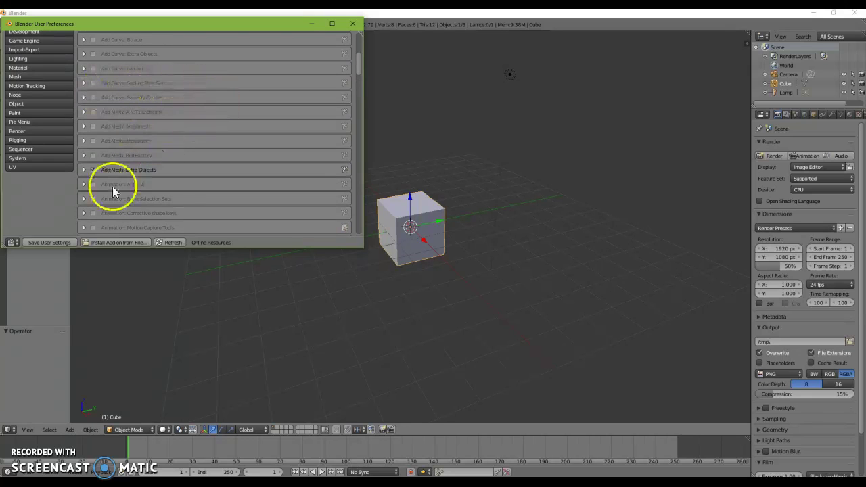
left_click(48, 244)
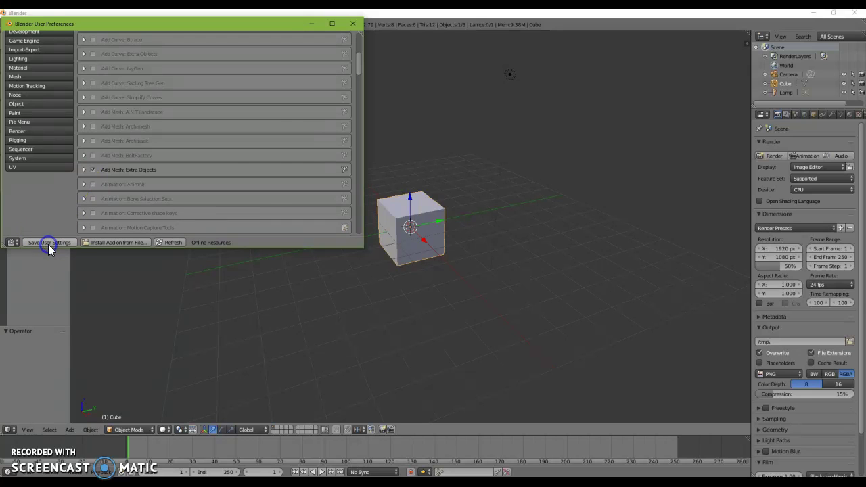
left_click(349, 26)
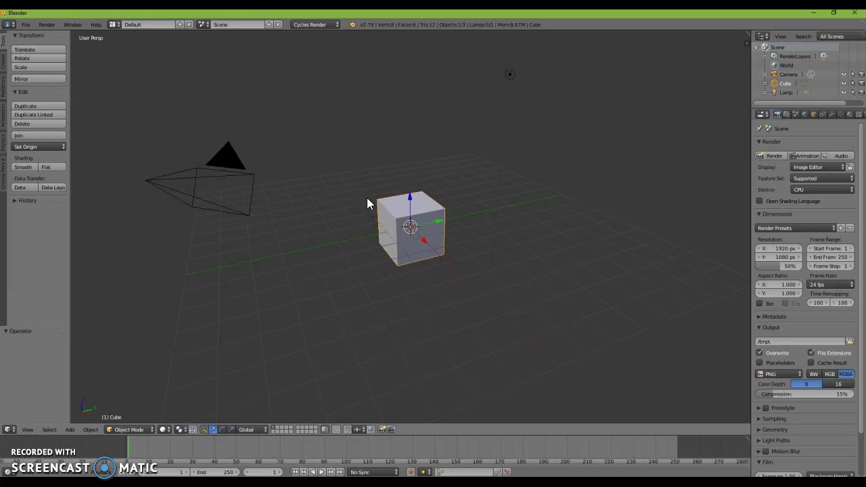
Step: Delete the default cube from the scene
right_click(388, 214)
left_click_drag(408, 223, 419, 234)
key("x")
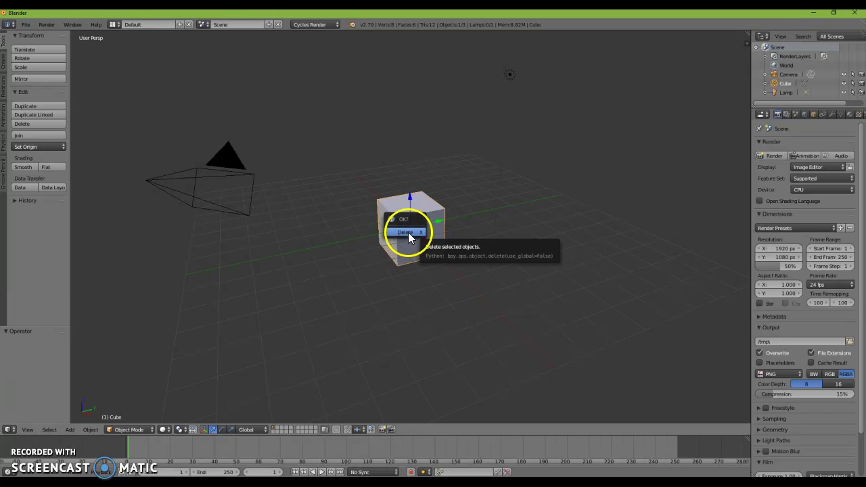
left_click(407, 232)
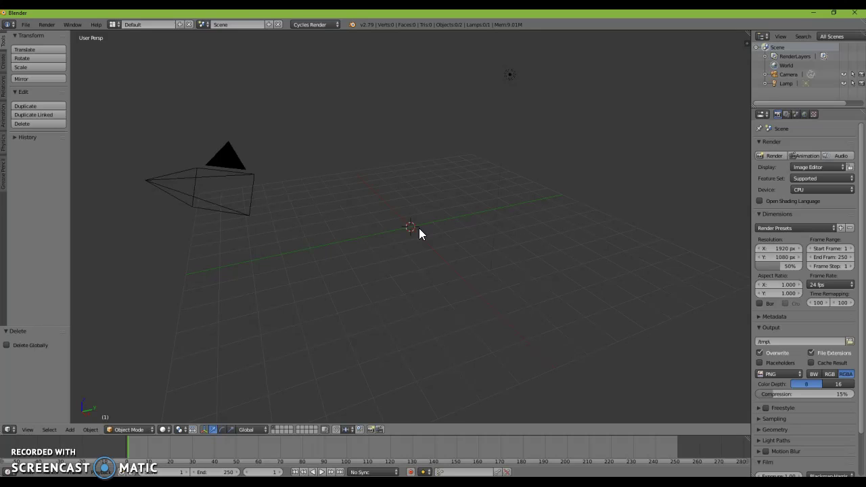
Step: Switch to the front orthographic view and add a single-vertex mesh at the origin
key("KP_1")
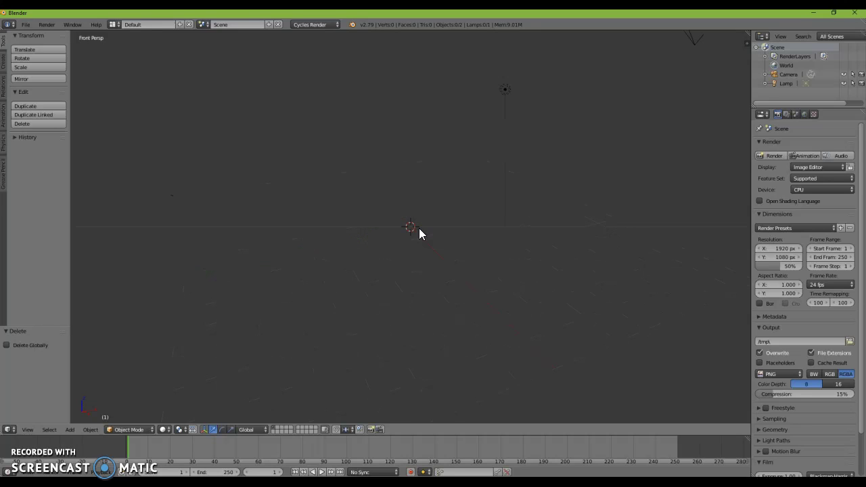
key("KP_5")
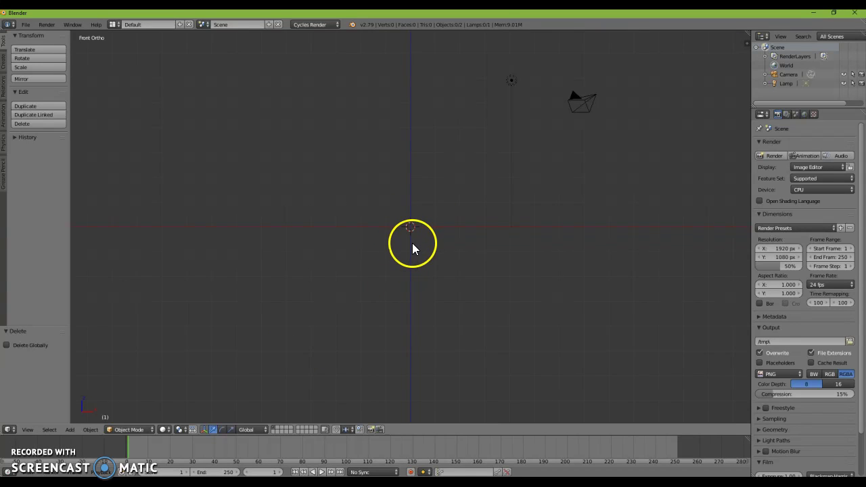
key("shift+a")
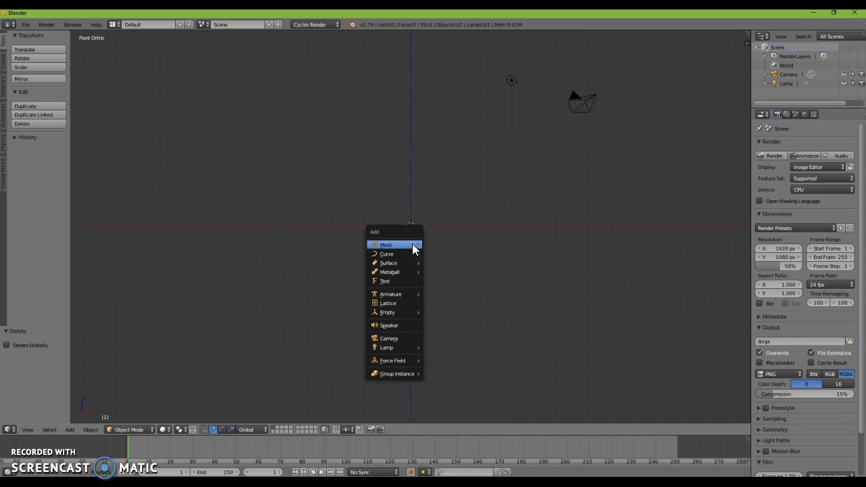
mouse_move(398, 247)
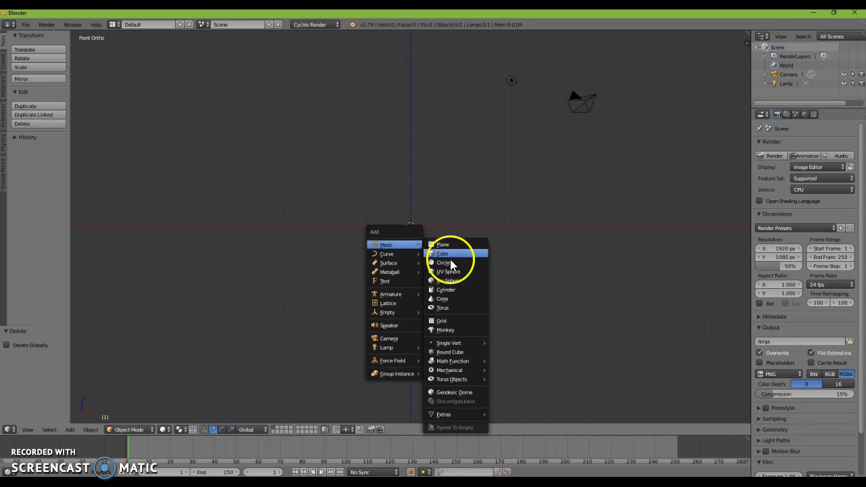
mouse_move(458, 342)
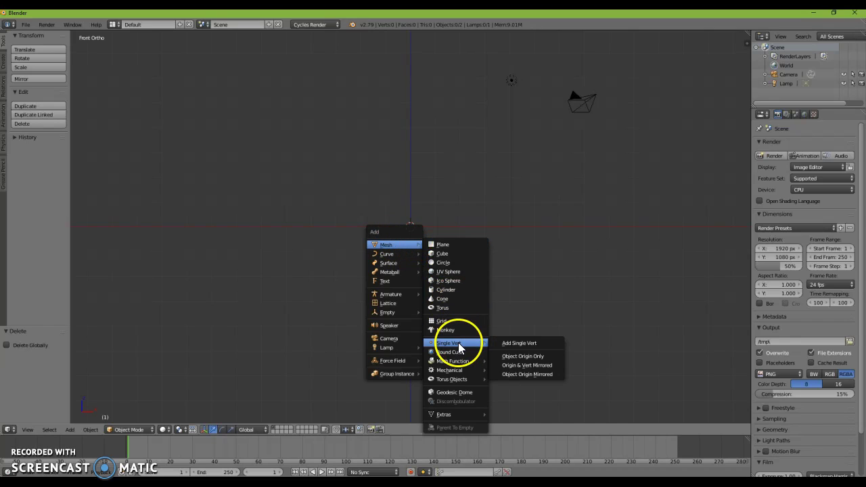
left_click(512, 344)
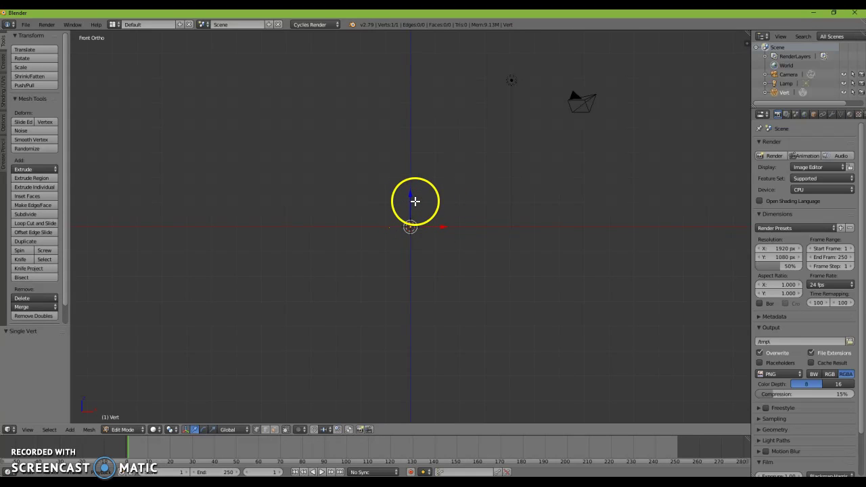
Step: Extrude the vertex three times into a bent chain in the front plane, with the last segment about 2.6 along X and -1.1 along Z
key("e")
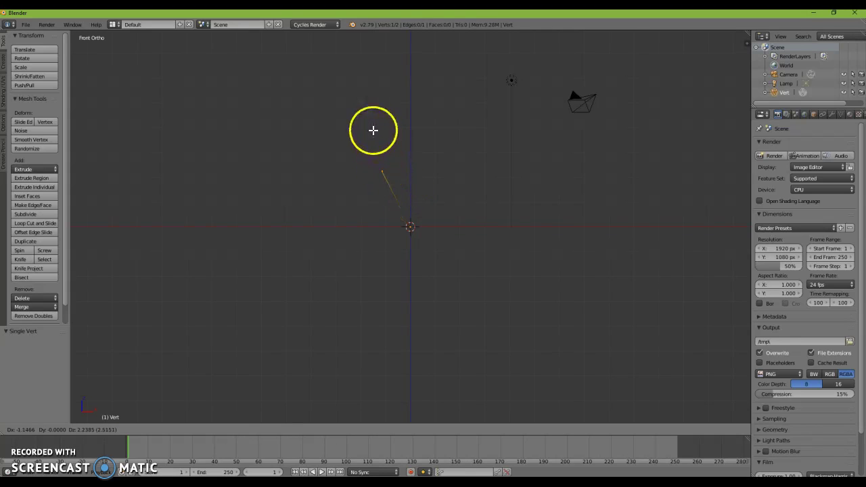
left_click(373, 130)
key("e")
left_click(429, 70)
key("e")
left_click(500, 106)
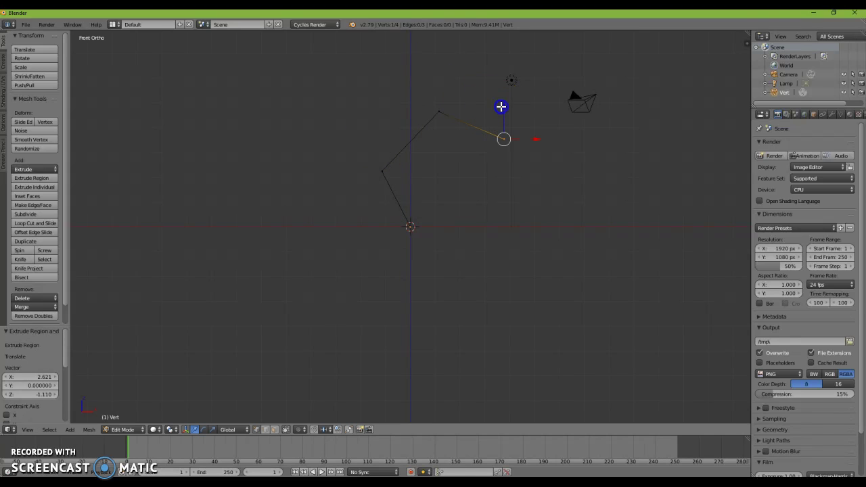
left_click(431, 176)
right_click(432, 174)
Step: Extrude a two-segment side branch from the chain's first bend, by about (0.6, 2.1, 1.2) and (-0.3, 2.2, -1.1)
middle_click_drag(431, 175, 534, 200)
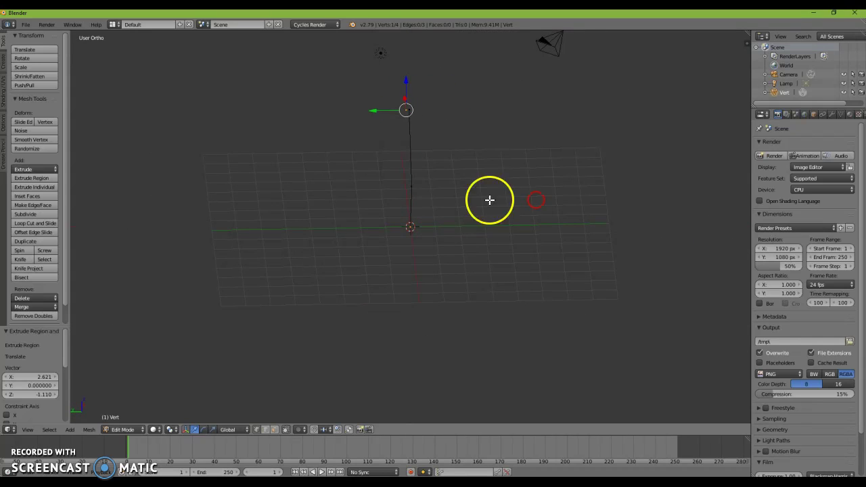
right_click(410, 186)
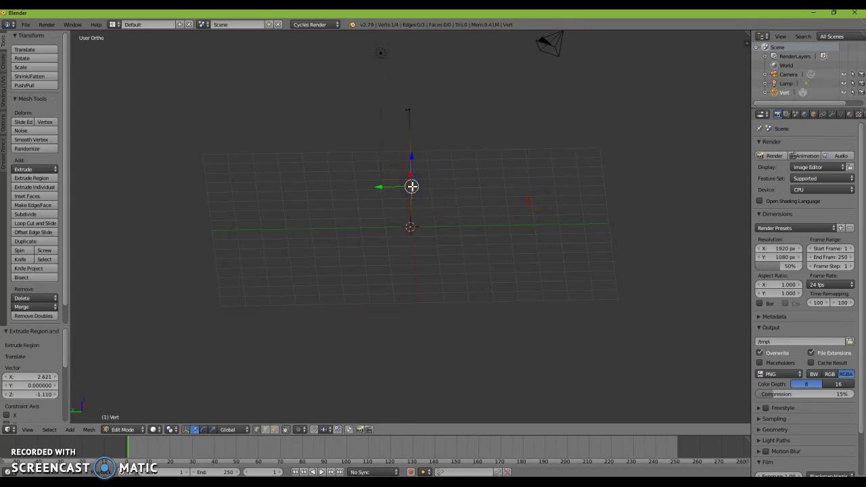
key("e")
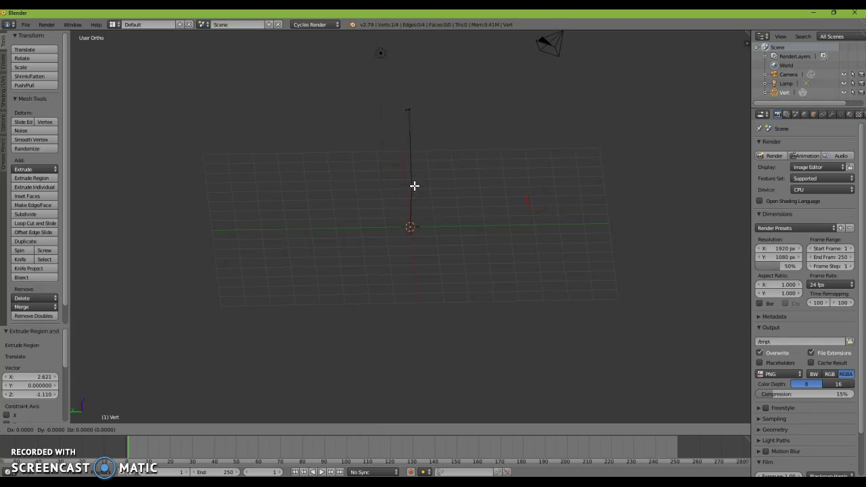
left_click(360, 152)
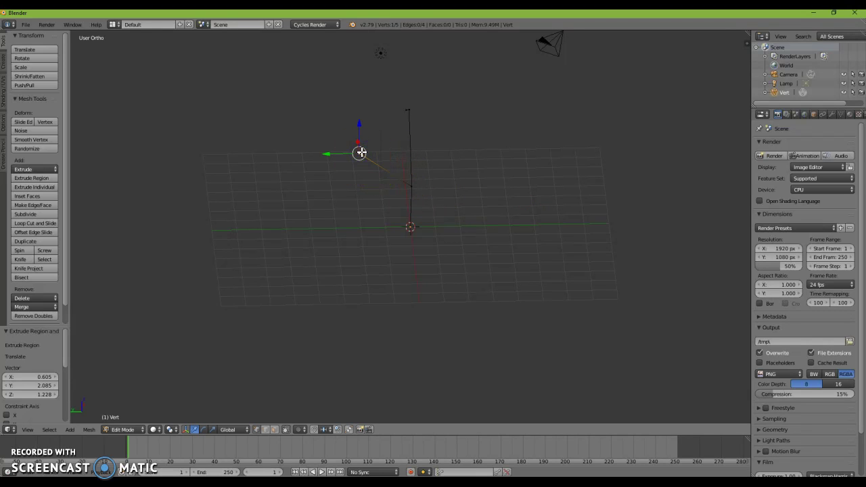
key("e")
left_click(305, 182)
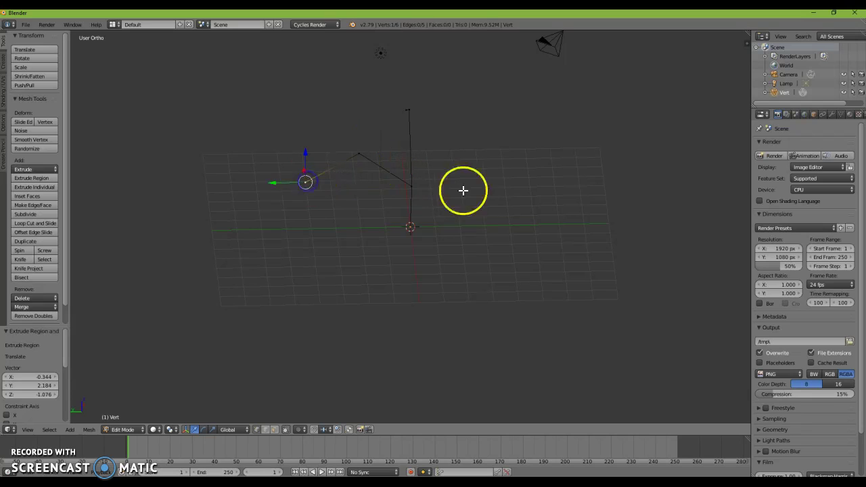
Step: Return to Object Mode and add a Skin modifier to the branching vertex chain
middle_click_drag(477, 186, 426, 178)
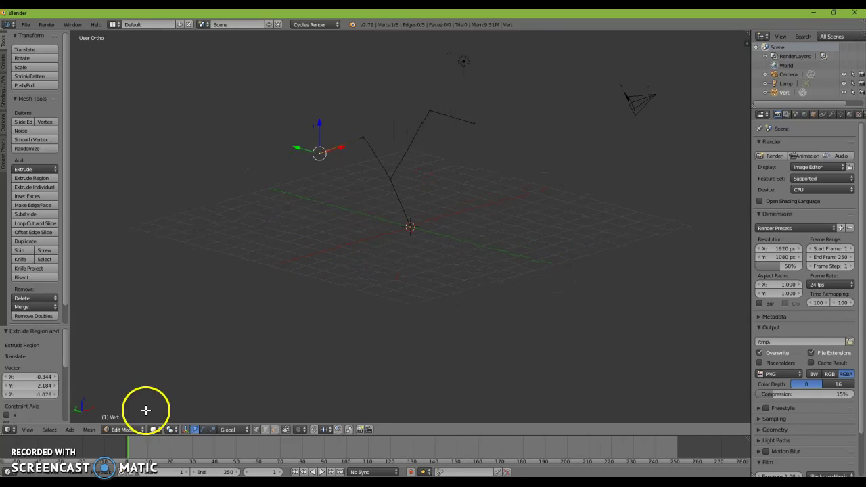
left_click(123, 431)
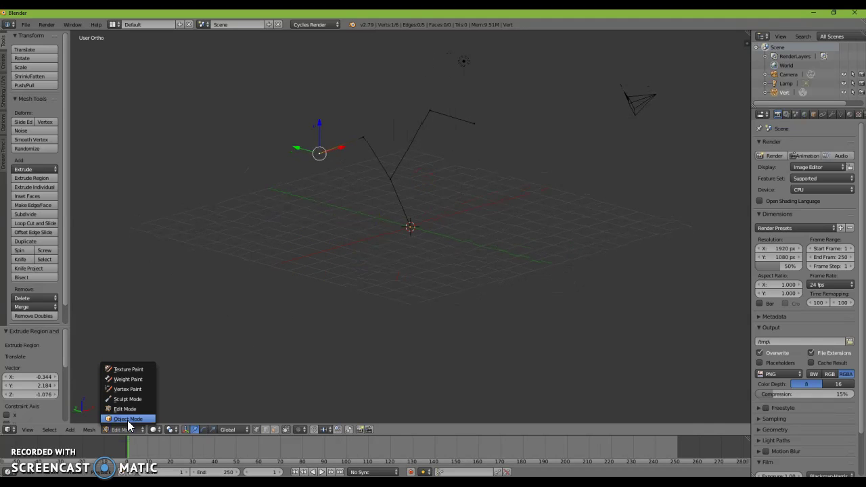
left_click(128, 419)
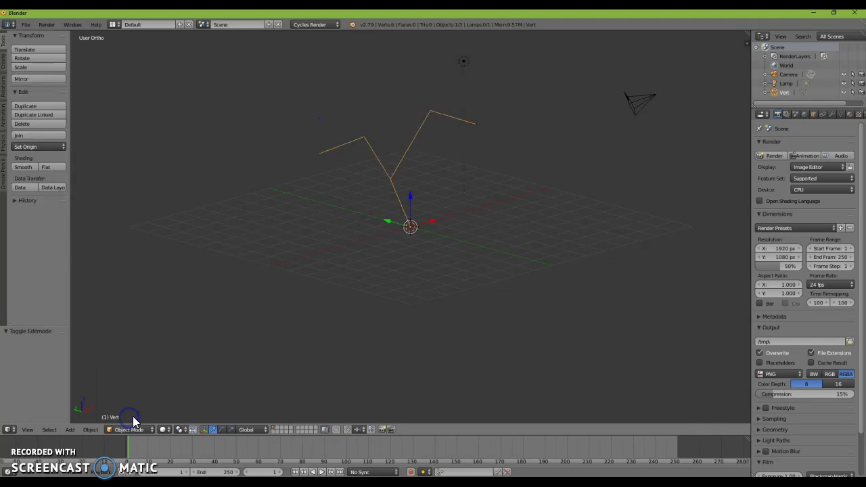
left_click(832, 115)
left_click(817, 145)
left_click(799, 146)
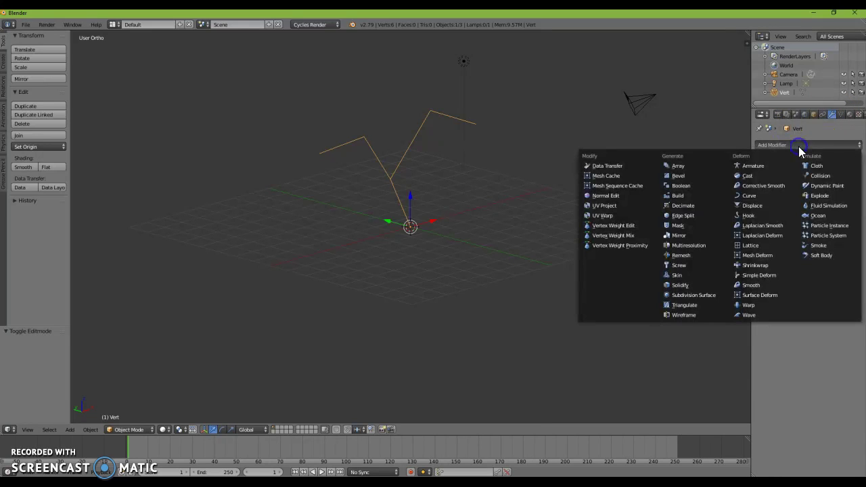
left_click(687, 275)
Step: In Edit Mode, select the tip vertices of both branches and shrink their skin radius to about 0.328
middle_click_drag(426, 181, 632, 170)
left_click(145, 430)
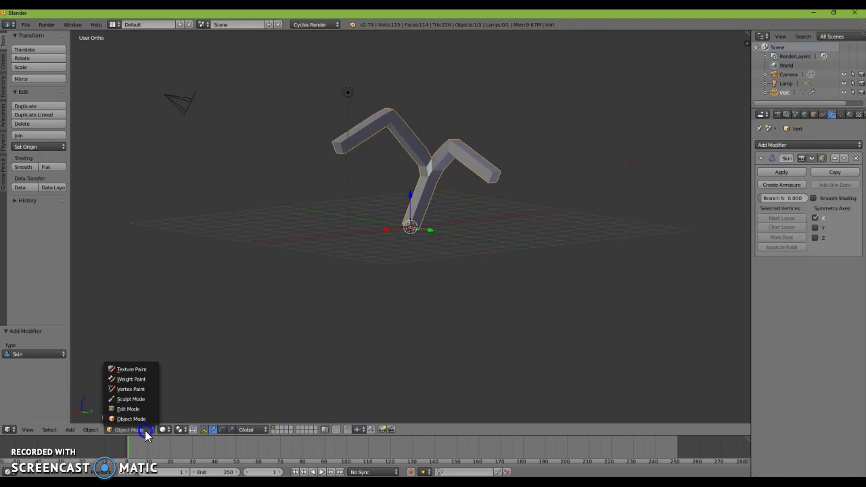
left_click(132, 410)
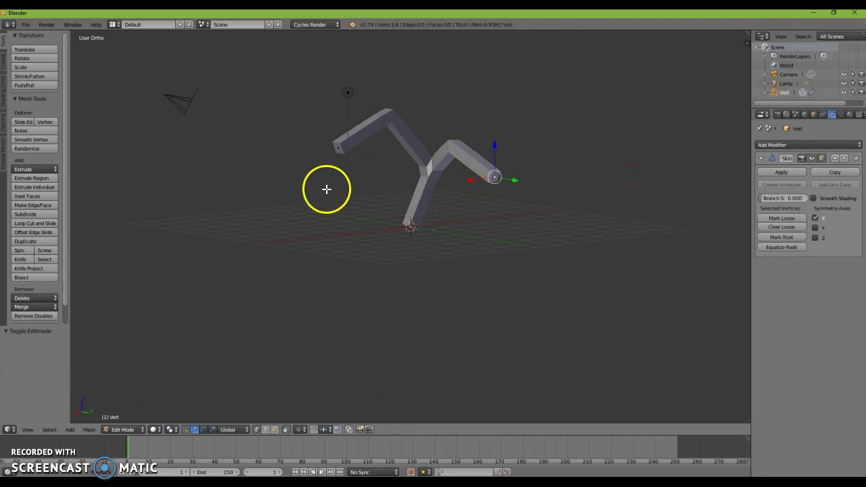
right_click(338, 150)
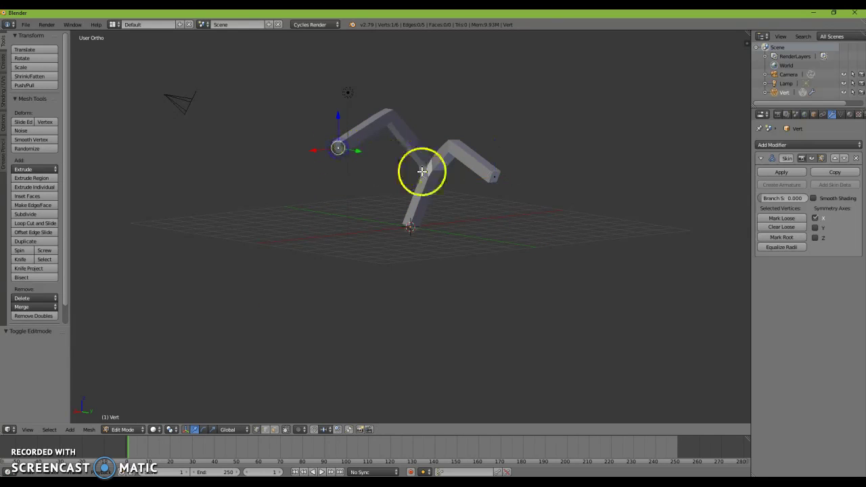
right_click(494, 178, "shift")
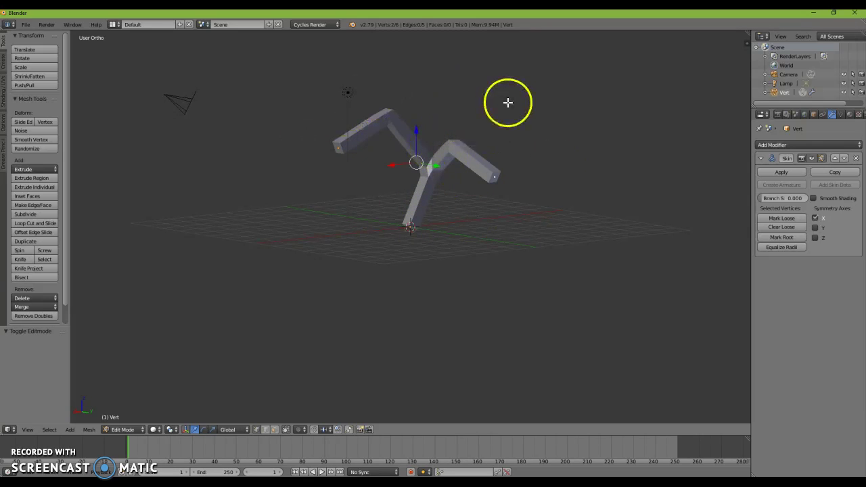
middle_click_drag(504, 103, 475, 110)
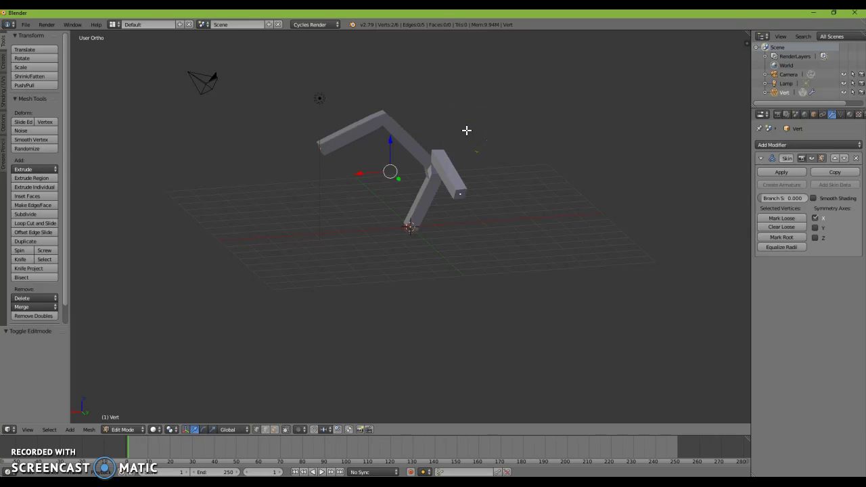
key("ctrl+a")
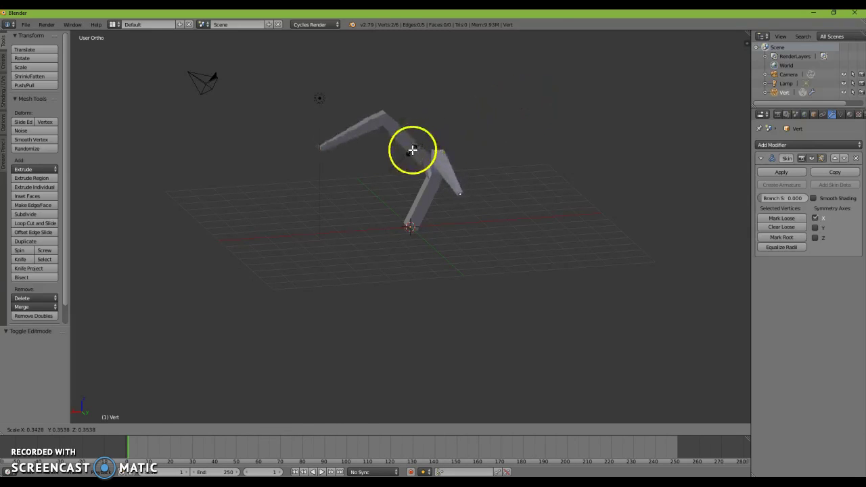
left_click(410, 152)
middle_click_drag(435, 223, 535, 214)
middle_click_drag(613, 209, 381, 231)
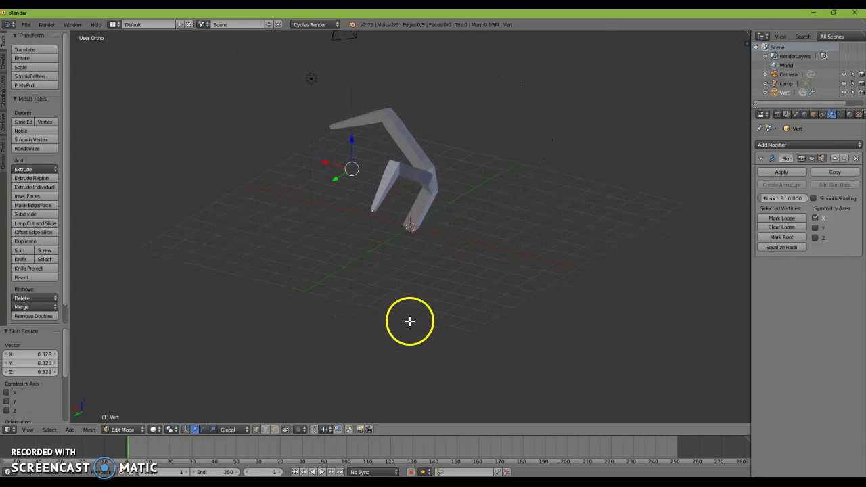
Step: Return to Object Mode and add a Subdivision Surface modifier to the skinned branches
left_click(131, 429)
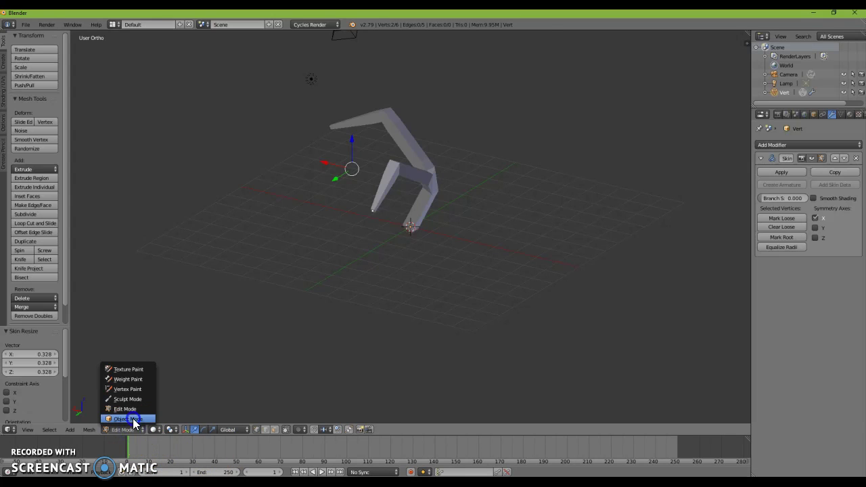
left_click(128, 419)
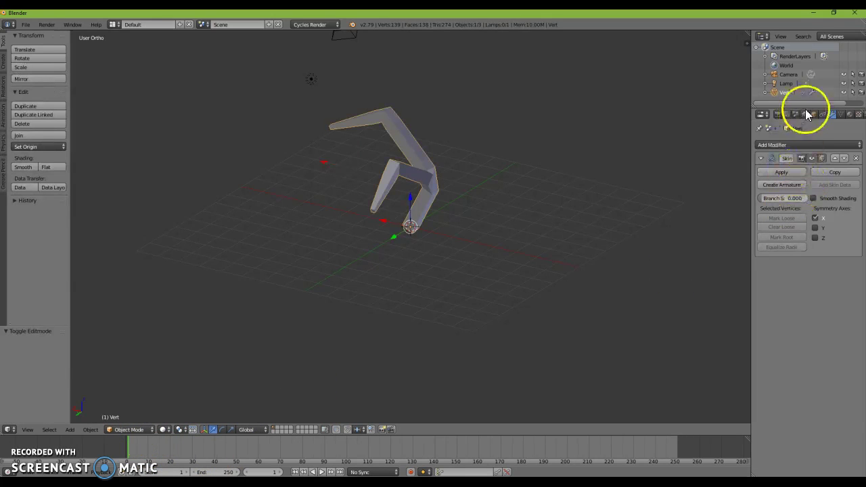
left_click(773, 145)
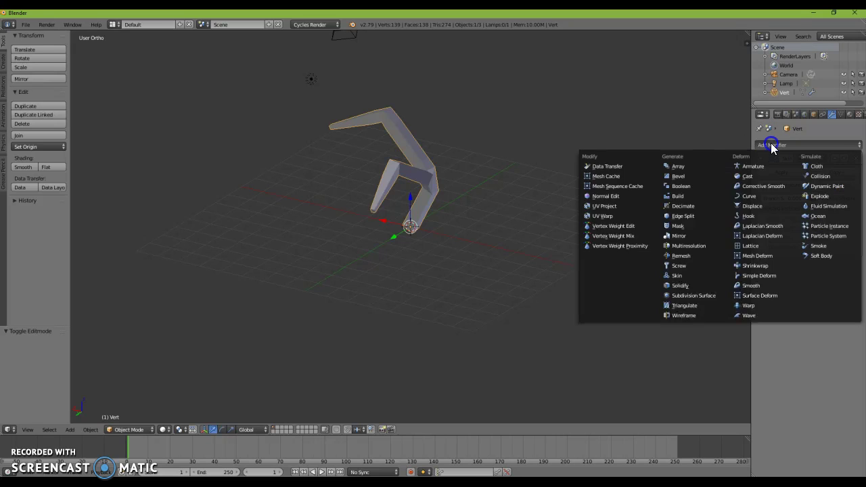
left_click(696, 297)
middle_click_drag(492, 212, 580, 210)
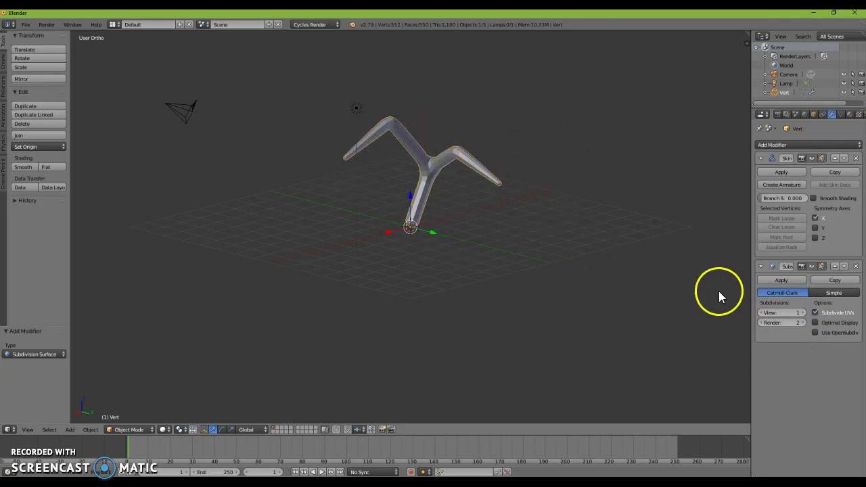
Step: Set the Subdivision Surface modifier's subdivisions to 3 for render and 2 for the view
left_click(803, 322)
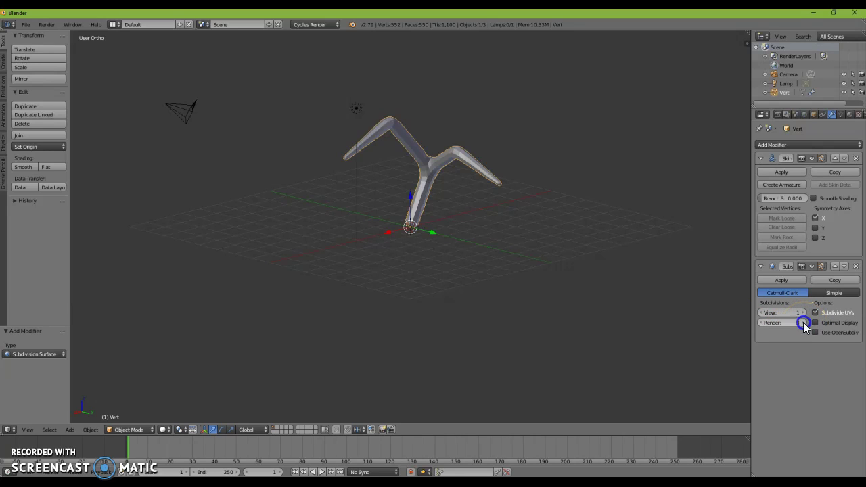
left_click(804, 310)
left_click(802, 312)
left_click(802, 312)
left_click(802, 312)
left_click(803, 312)
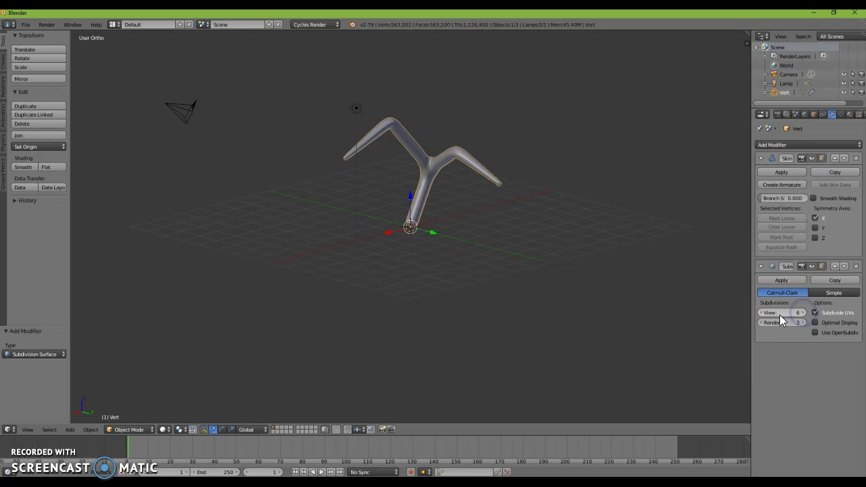
left_click(762, 314)
left_click(762, 314)
left_click(762, 314)
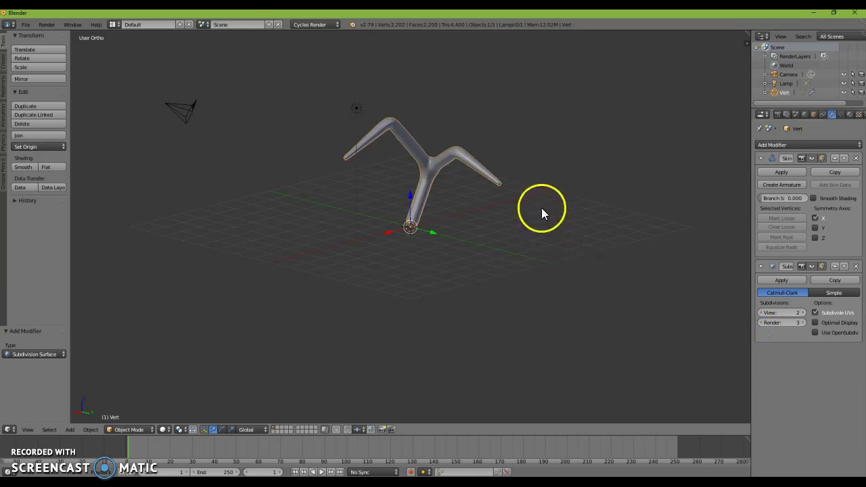
middle_click_drag(557, 193, 578, 201)
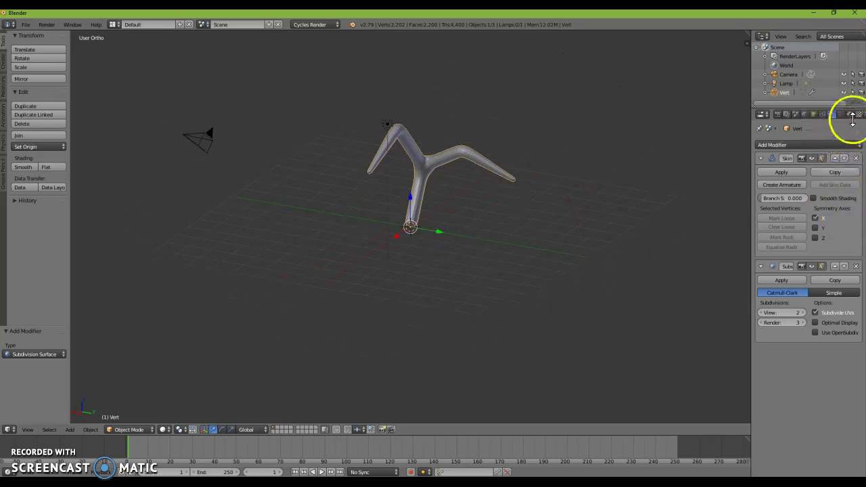
Step: Create a new material for the branching object and expand the material preview
left_click(850, 115)
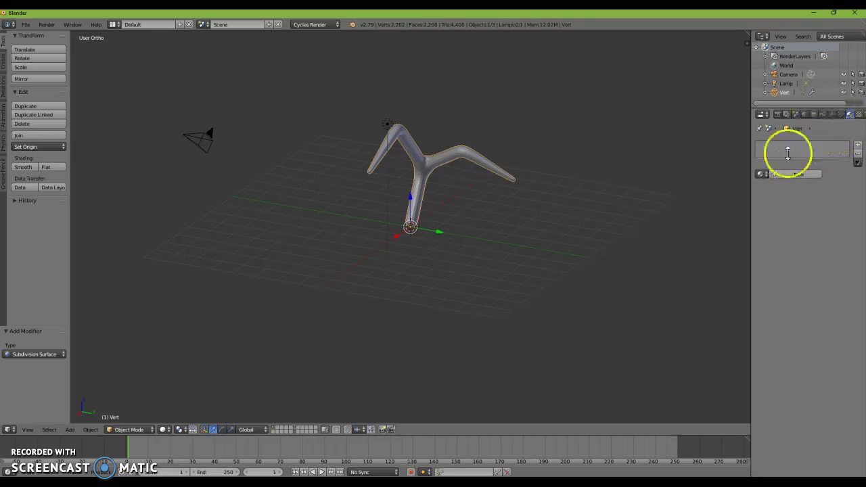
left_click(785, 175)
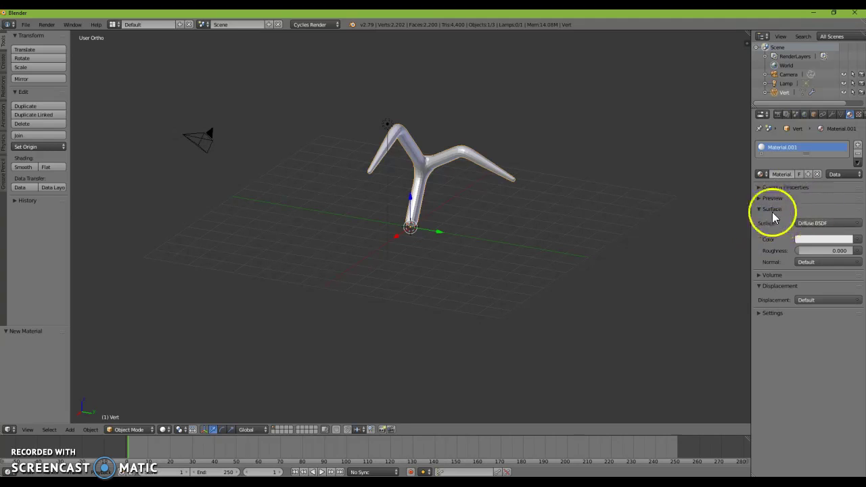
left_click(759, 199)
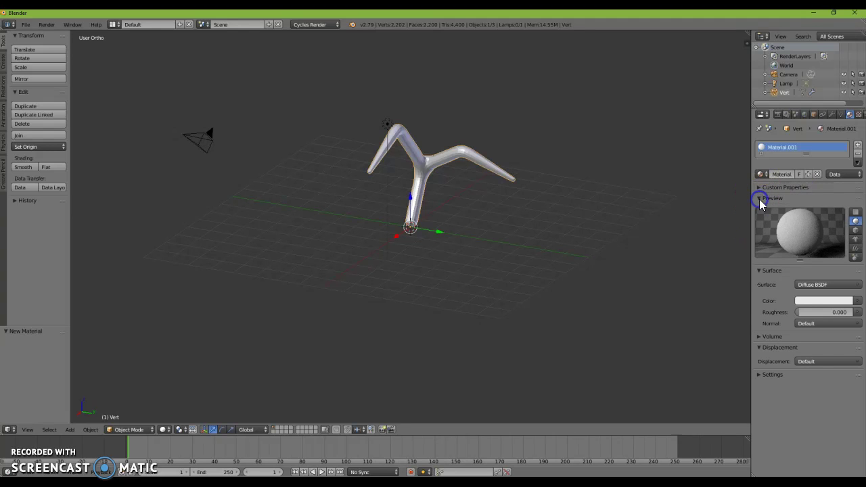
Step: Change the material's surface shader to Glass BSDF and give it a light blue color
left_click(810, 288)
left_click(812, 284)
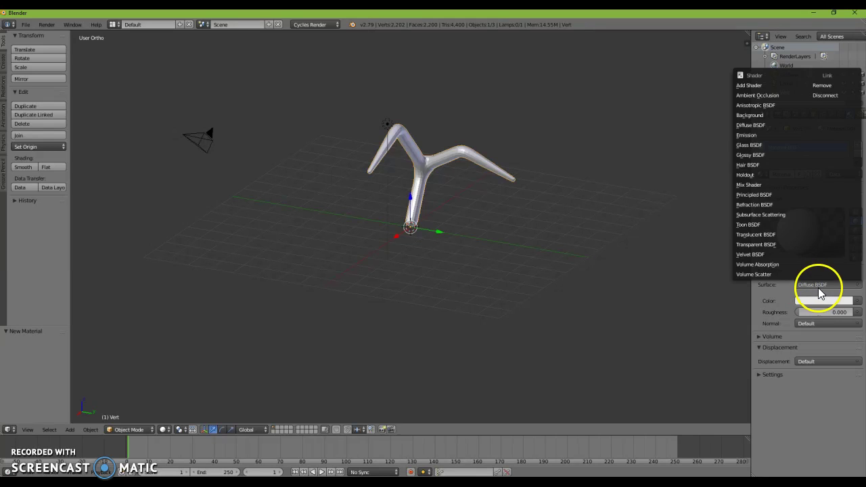
left_click(811, 285)
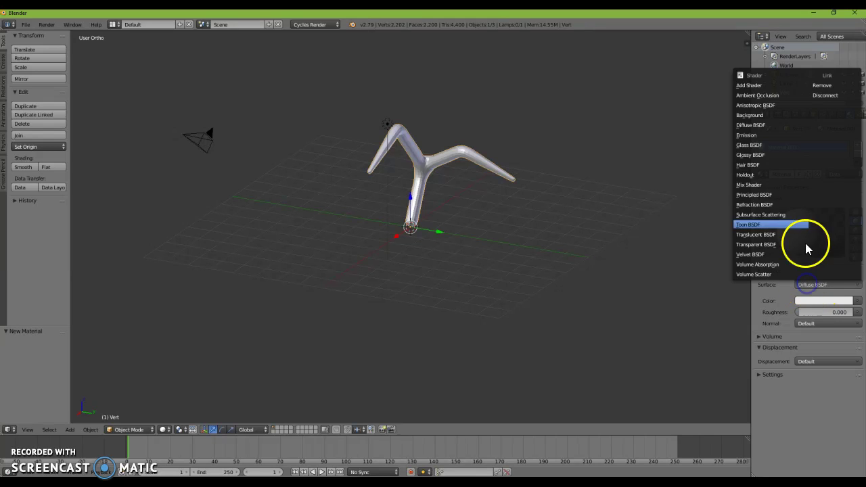
left_click(797, 148)
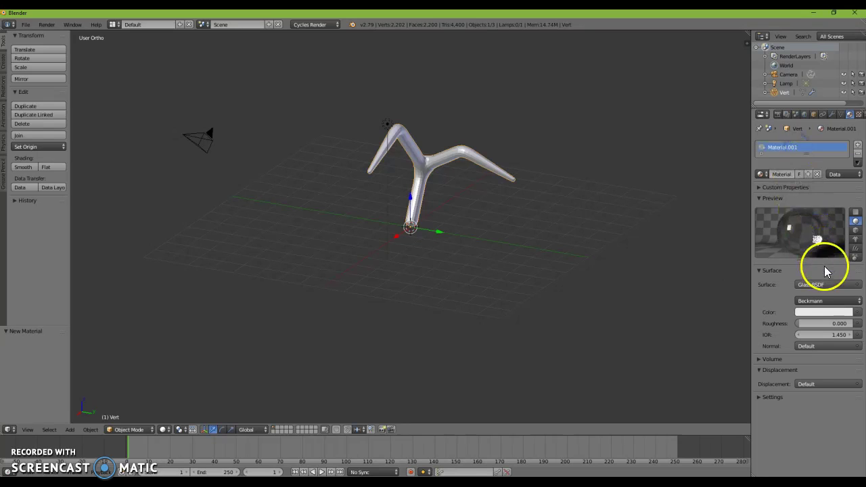
left_click(806, 315)
left_click_drag(809, 212, 809, 210)
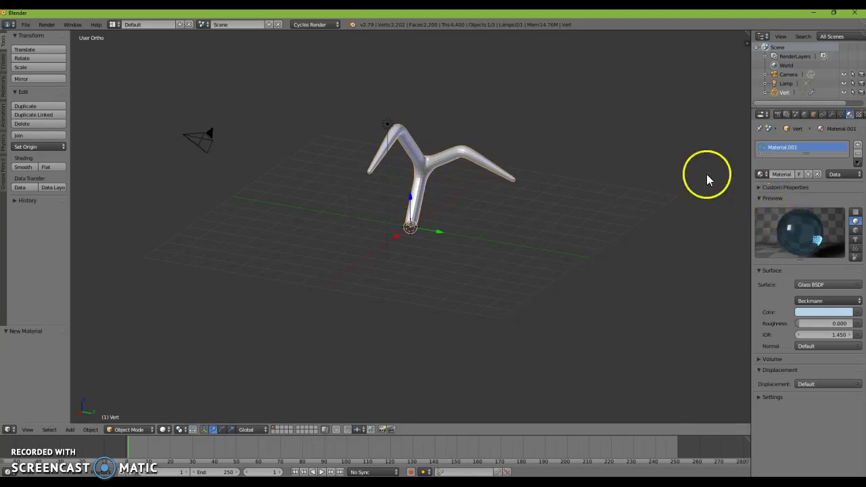
Step: Preview the glass branches in Rendered viewport shading, and switch the viewport to Material shading
left_click(164, 429)
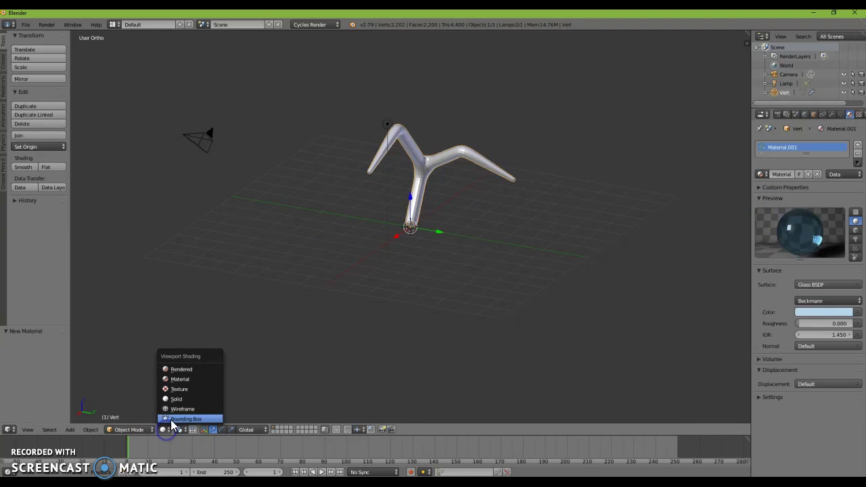
left_click(197, 369)
mouse_move(468, 240)
middle_mouse_down()
mouse_move(575, 230)
mouse_move(489, 230)
mouse_move(476, 247)
middle_mouse_up()
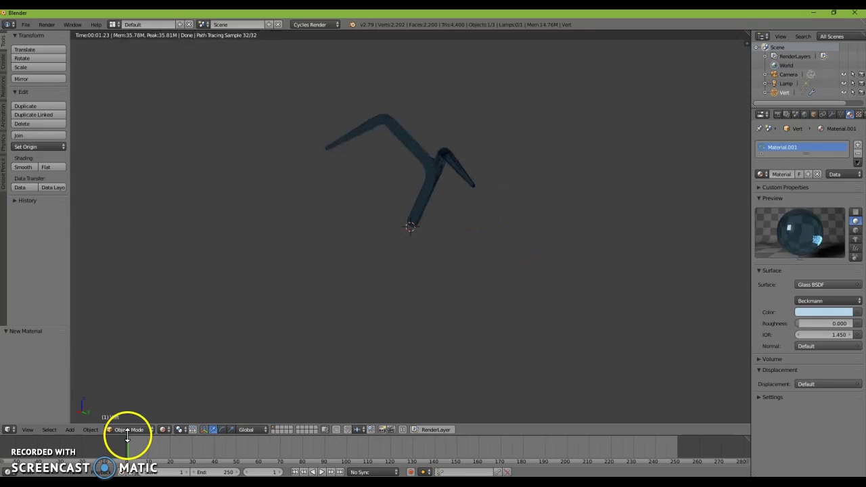
left_click(163, 429)
left_click(192, 379)
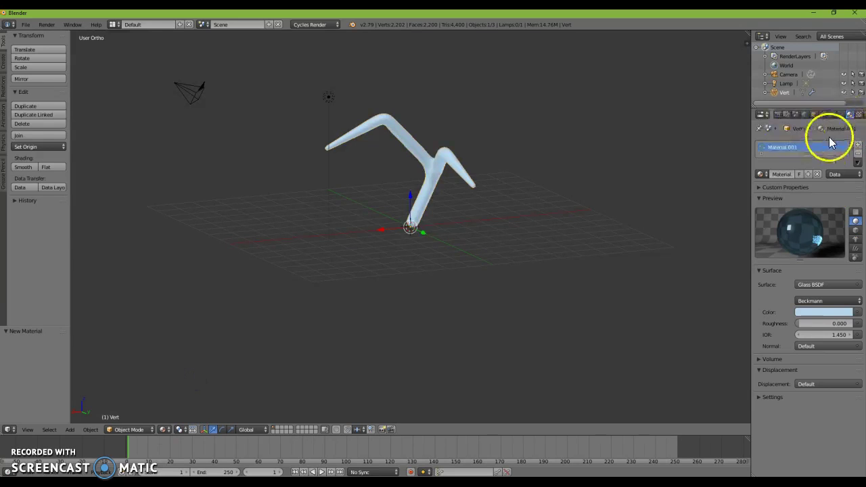
left_click(165, 432)
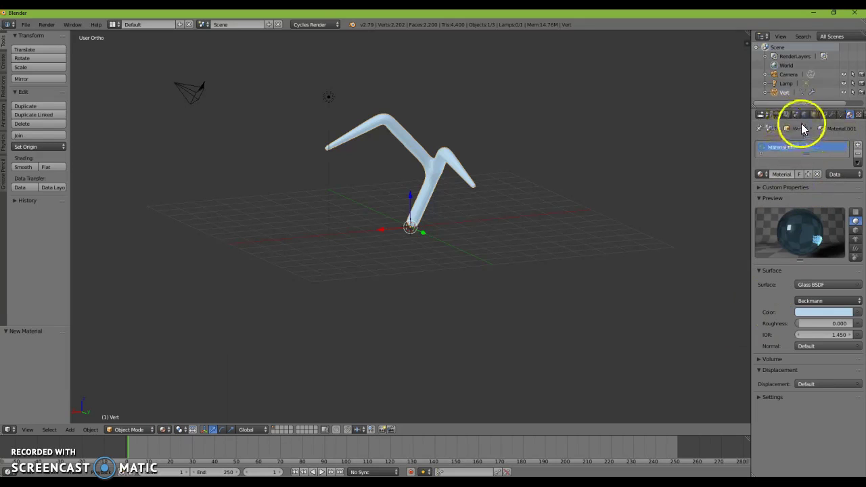
Step: Add a Wave modifier to the branching object below its Skin and Subdivision Surface modifiers
left_click(833, 116)
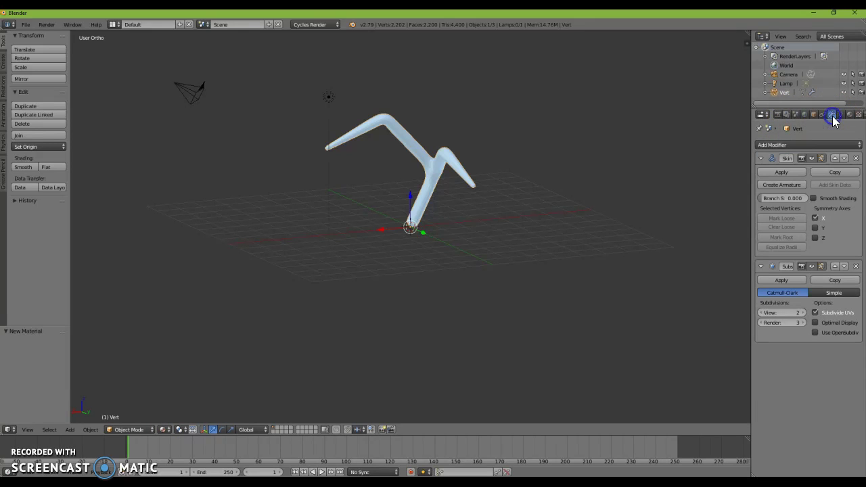
left_click(787, 145)
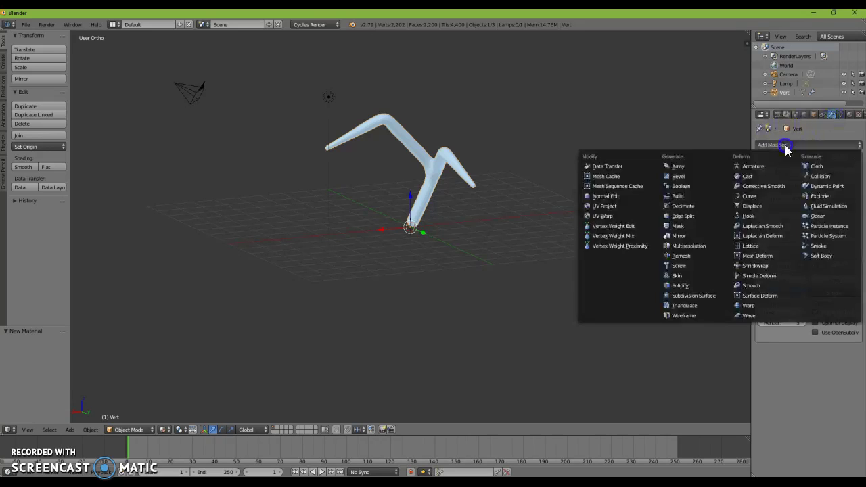
left_click(765, 316)
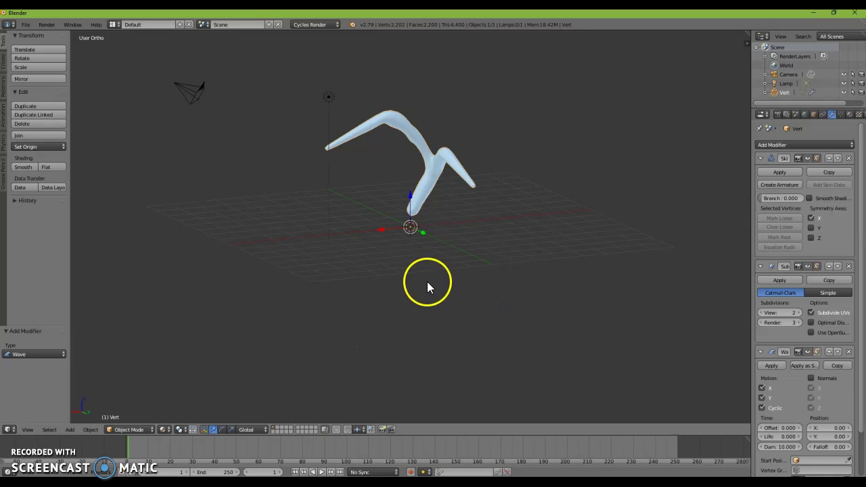
Step: Play the timeline animation to check the wave motion of the branches, and stop playback
middle_click_drag(491, 244, 399, 252)
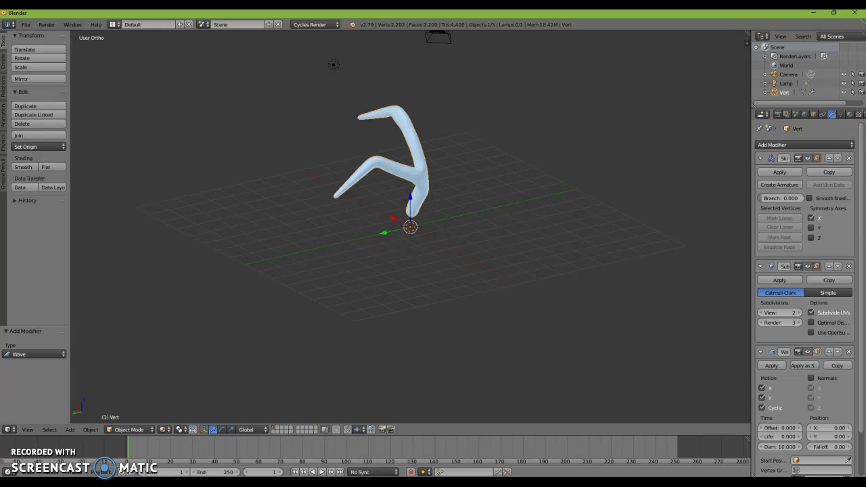
left_click(322, 472)
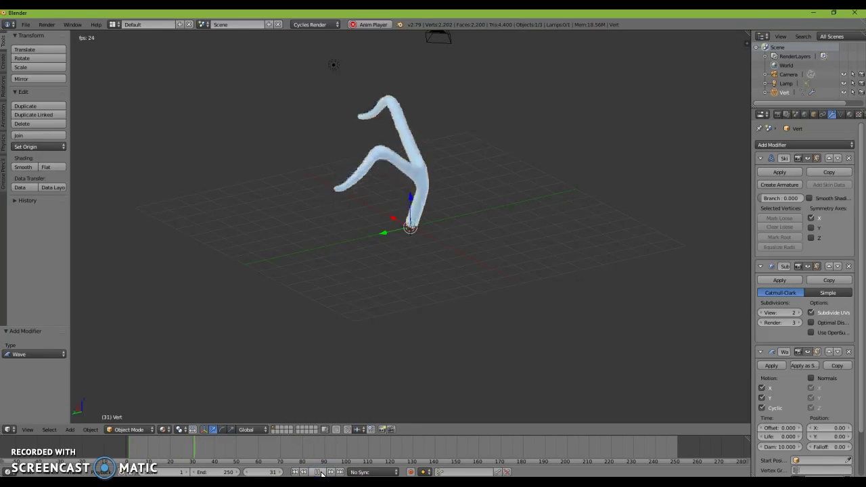
left_click(322, 472)
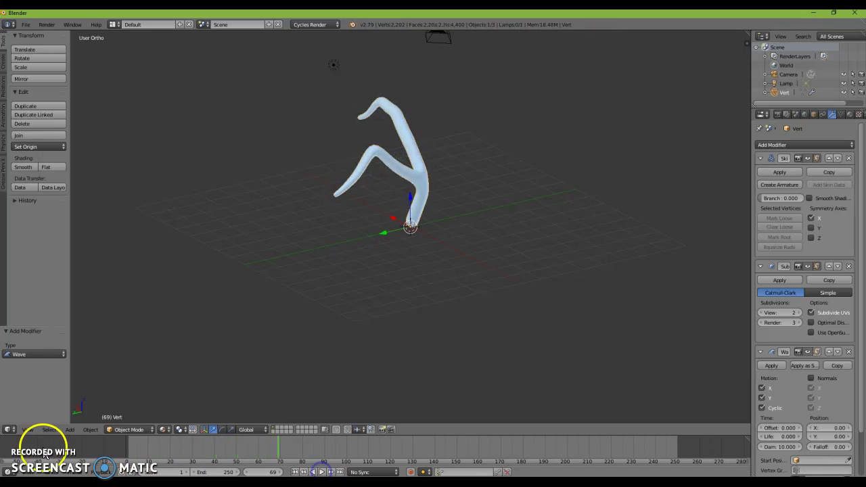